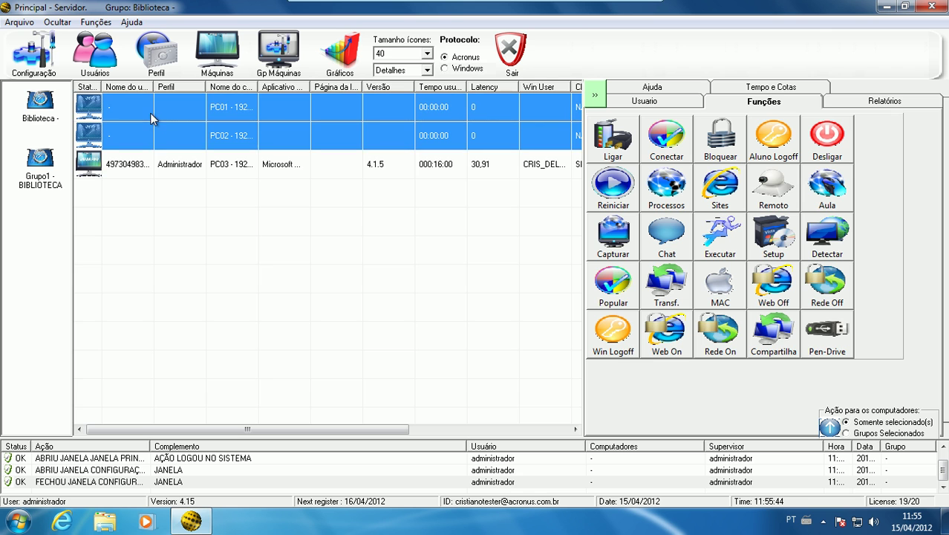
Select only computer PC03 in the machine list and open the Acronus pencil with its line drawing tool active.
left_click(157, 154, "ctrl")
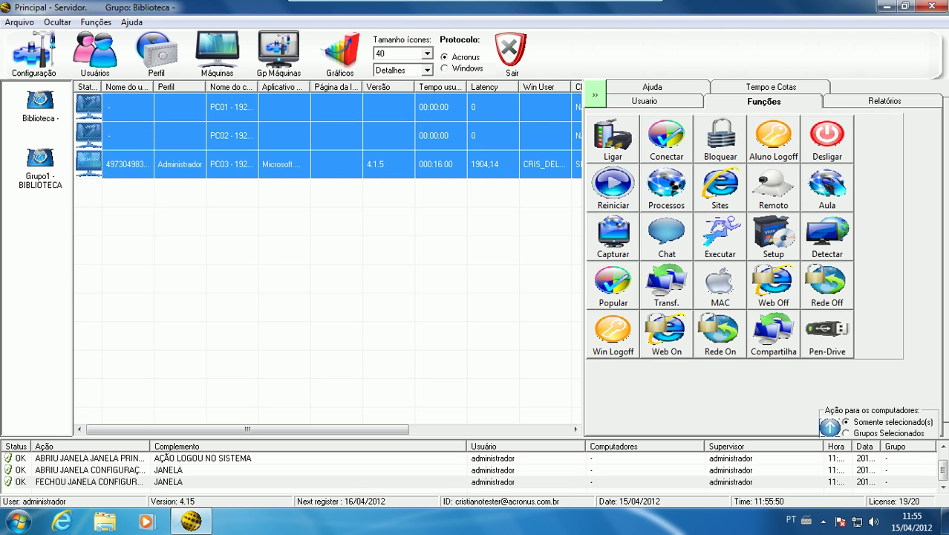
left_click(146, 135)
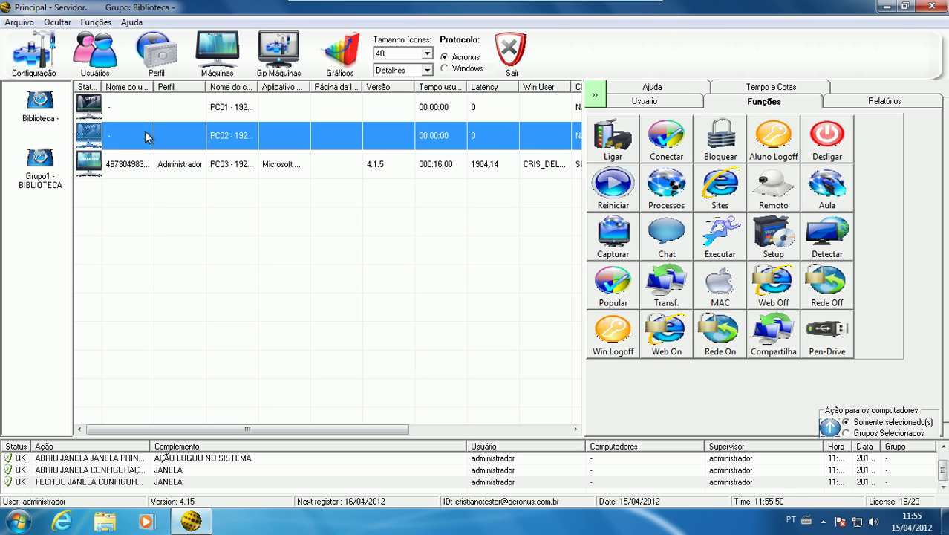
left_click(176, 167)
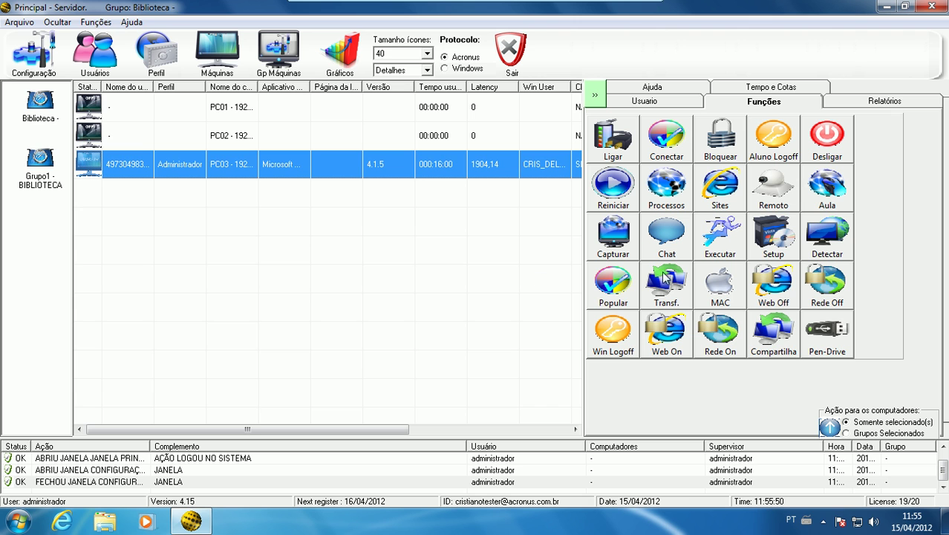
right_click(145, 170)
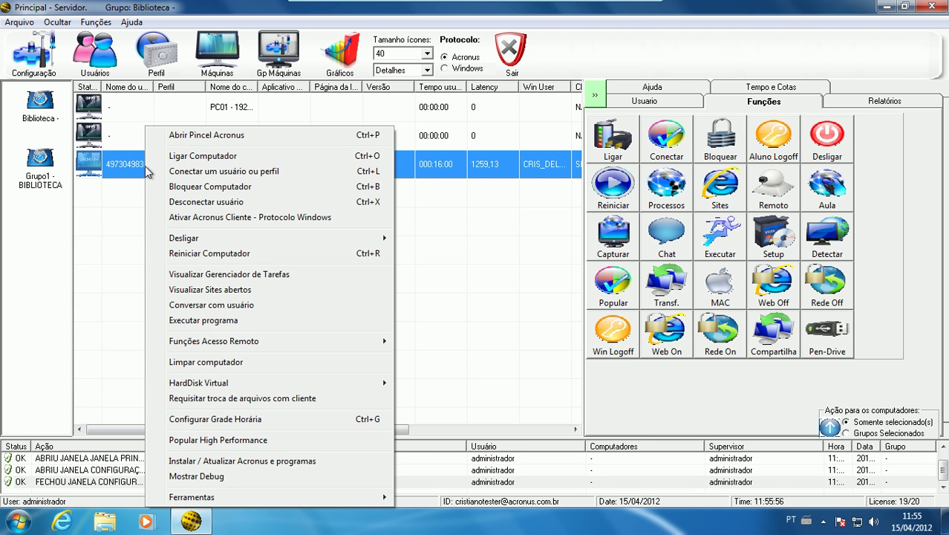
left_click(192, 135)
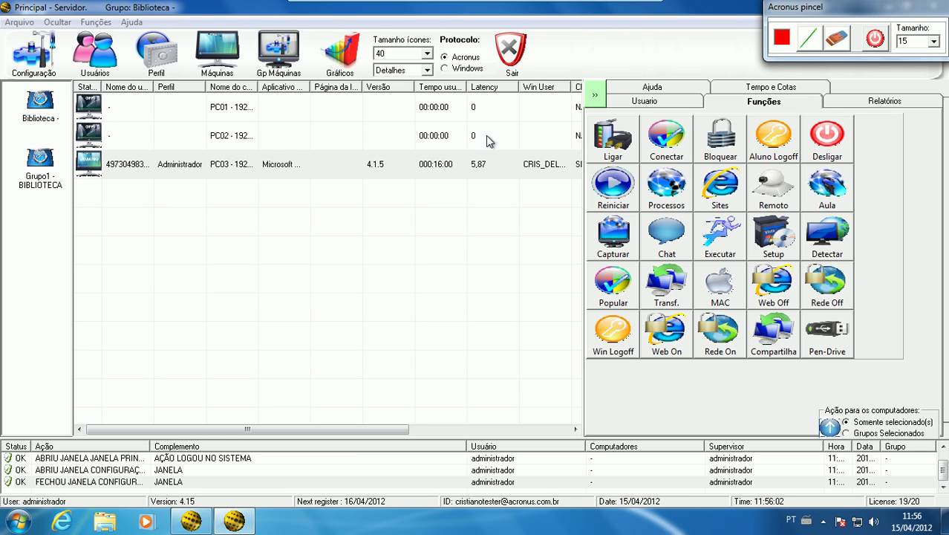
left_click(808, 39)
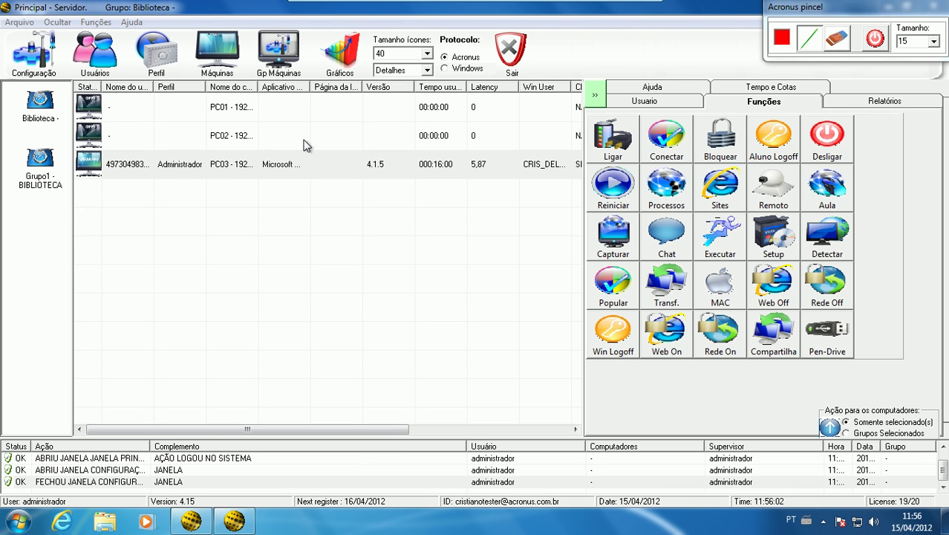
Draw red freehand arrows, circles and crossing lines over the machine list with the pencil at size 15.
mouse_move(312, 126)
left_mouse_down()
mouse_move(159, 160)
mouse_move(154, 173)
mouse_move(211, 179)
left_mouse_up()
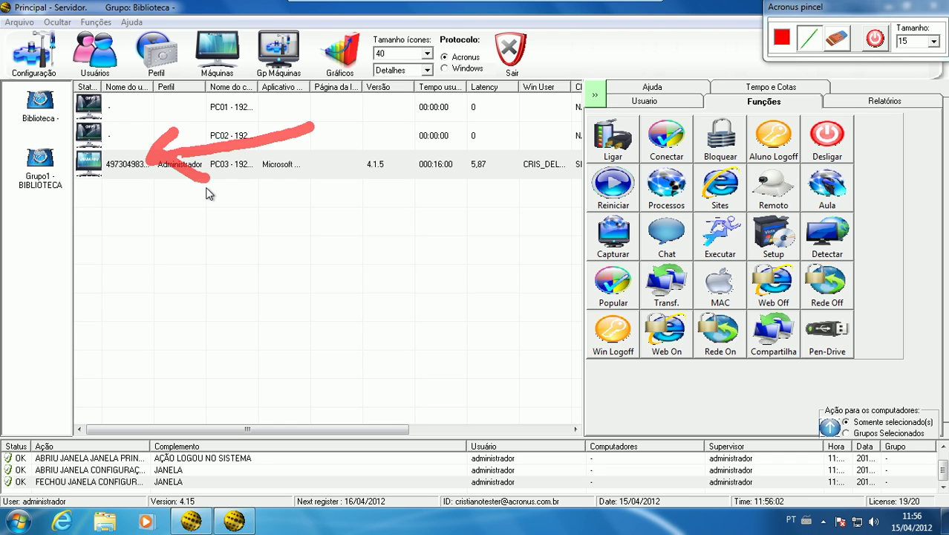
left_click_drag(408, 196, 407, 310)
mouse_move(407, 347)
left_mouse_down()
mouse_move(371, 314)
mouse_move(452, 307)
mouse_move(405, 347)
left_mouse_up()
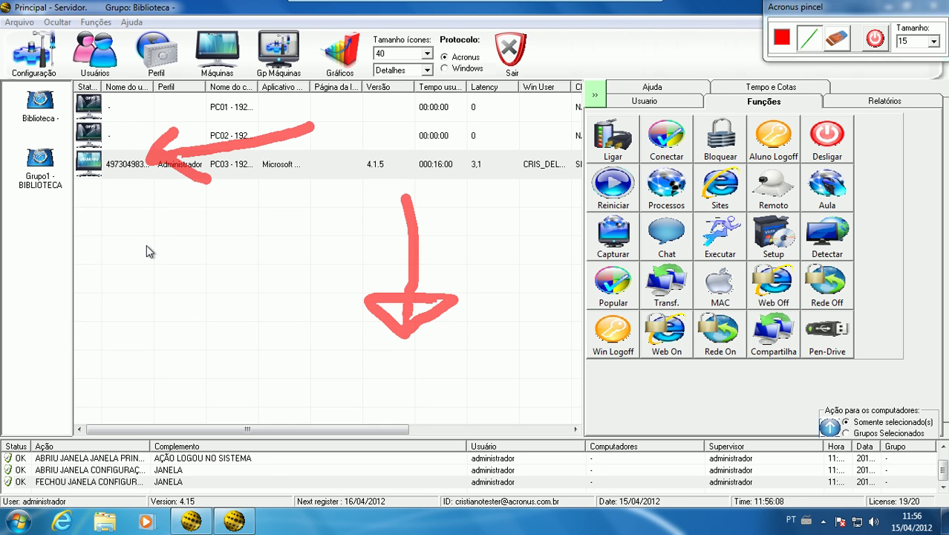
mouse_move(146, 239)
left_mouse_down()
mouse_move(191, 326)
mouse_move(148, 238)
left_mouse_up()
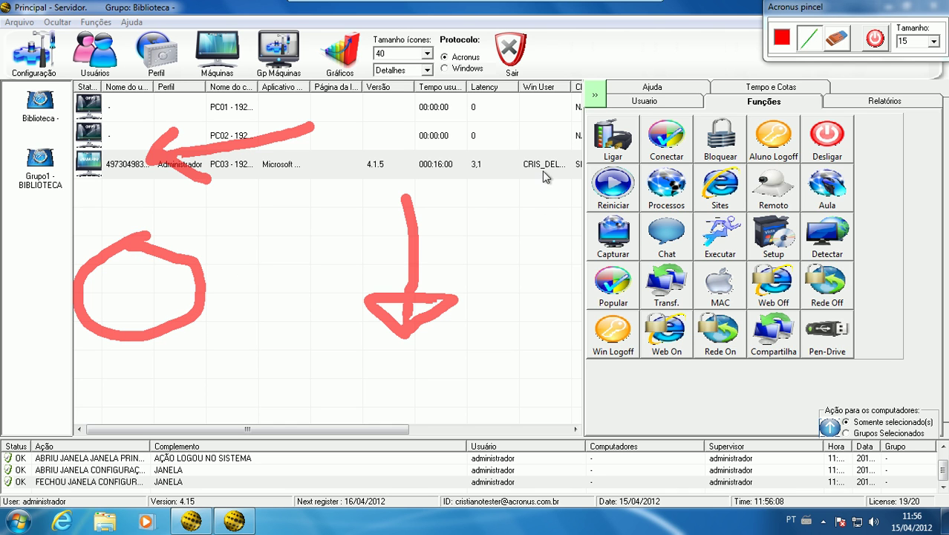
mouse_move(520, 153)
left_mouse_down()
mouse_move(549, 223)
mouse_move(519, 159)
left_mouse_up()
left_click_drag(429, 106, 382, 135)
left_click_drag(328, 175, 363, 139)
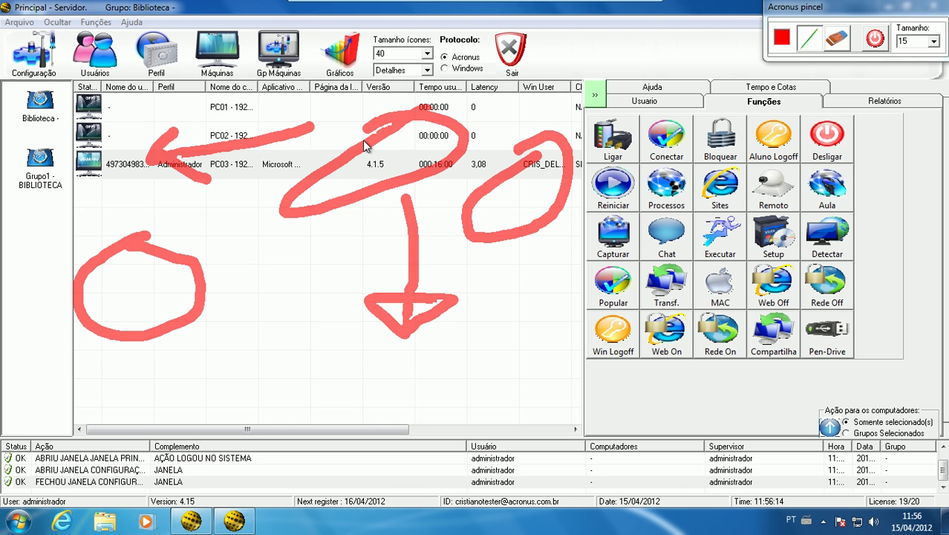
left_click_drag(309, 312, 303, 395)
left_click_drag(493, 302, 493, 431)
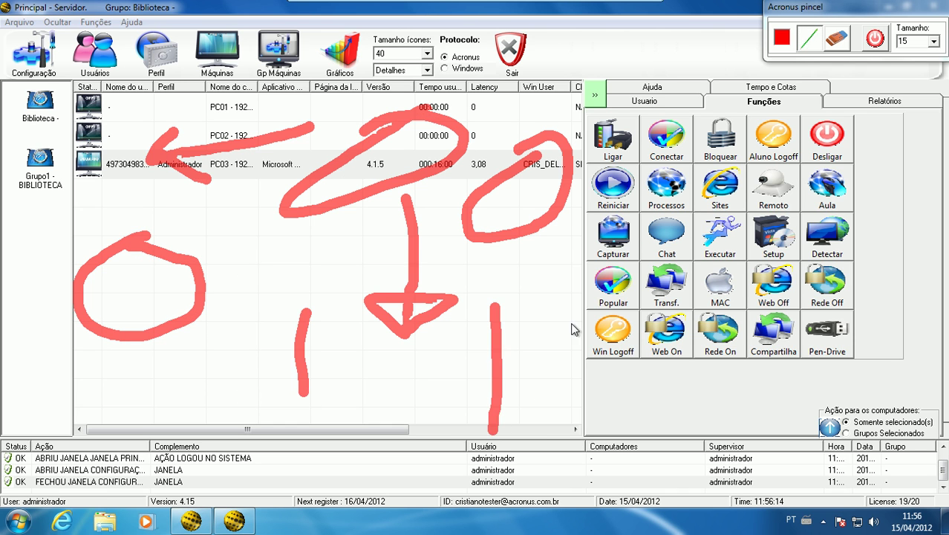
left_click_drag(576, 300, 568, 453)
left_click_drag(602, 328, 349, 311)
left_click_drag(629, 363, 447, 396)
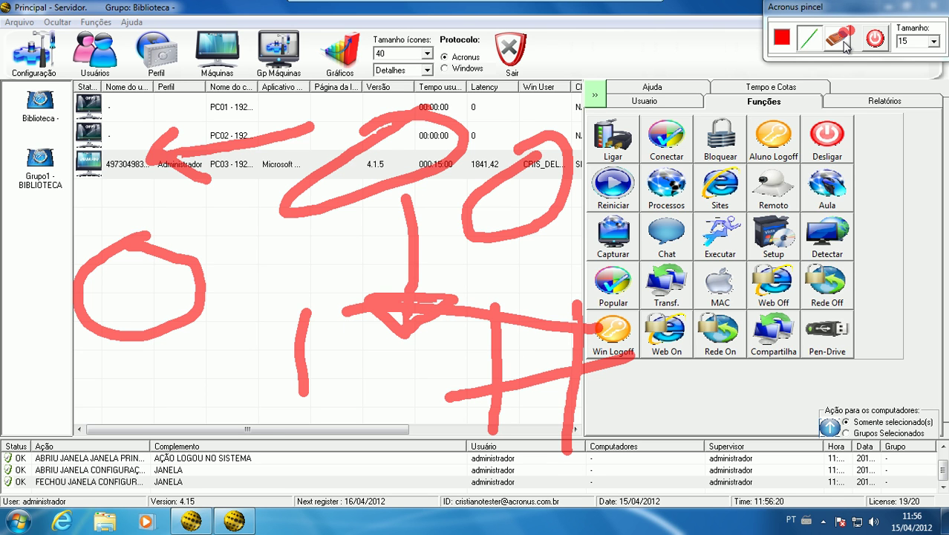
Erase the entire pencil drawing and confirm the deletion.
key("alt+Tab")
key("alt+Tab")
key("alt+Tab")
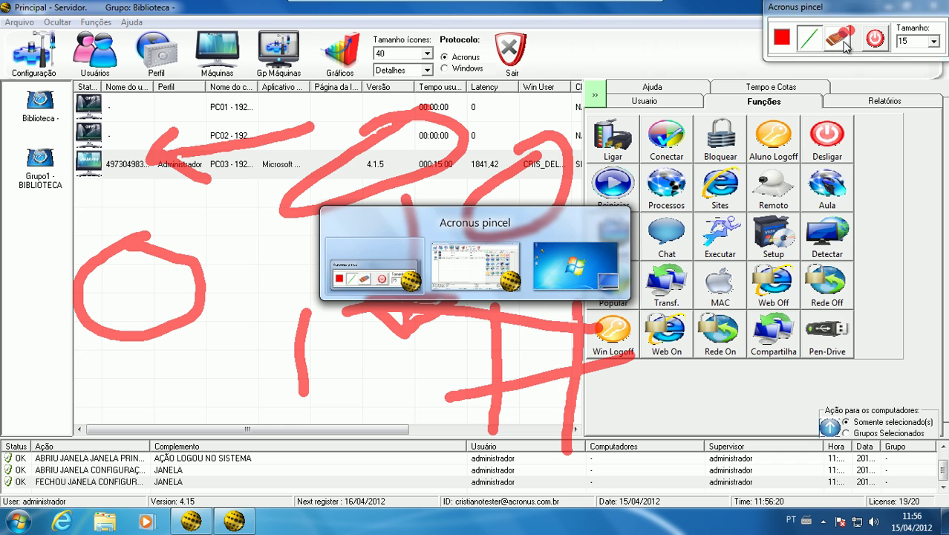
left_click(844, 46)
left_click(496, 310)
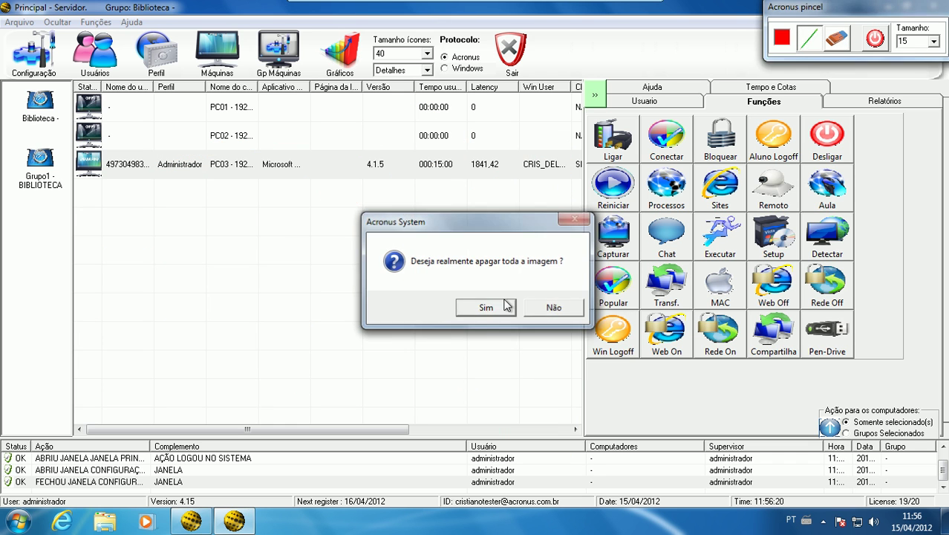
Set the pencil colour to teal and its size to 50, and draw a large arrow across the functions area and machine list.
left_click(778, 39)
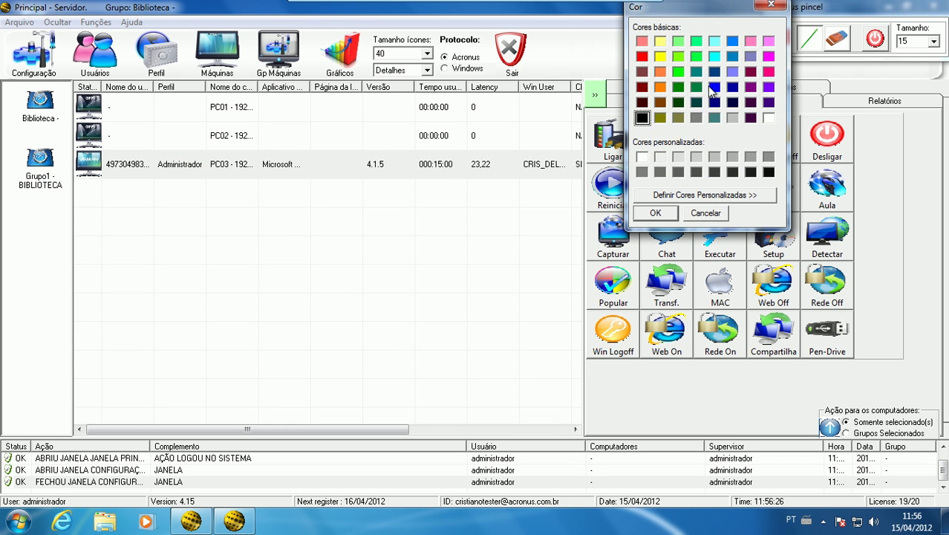
left_click(694, 72)
left_click(655, 212)
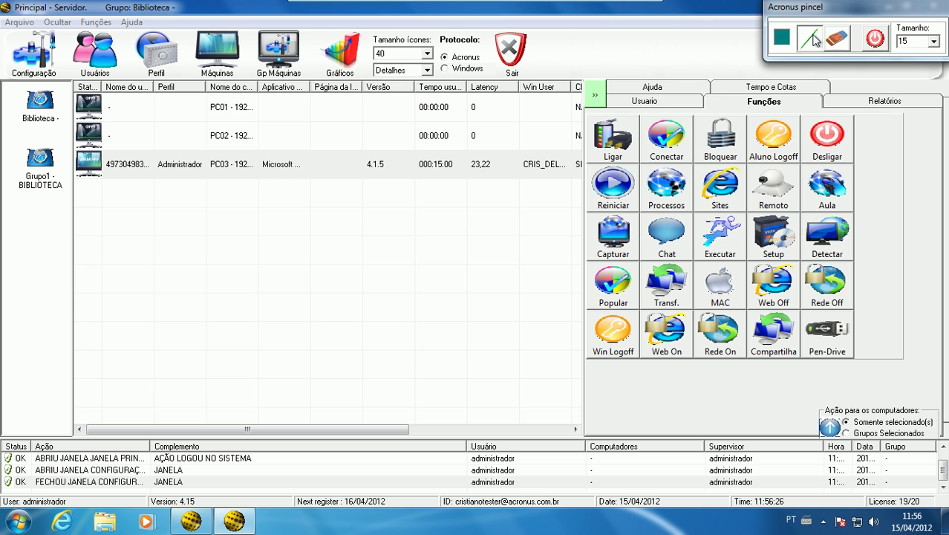
left_click(934, 41)
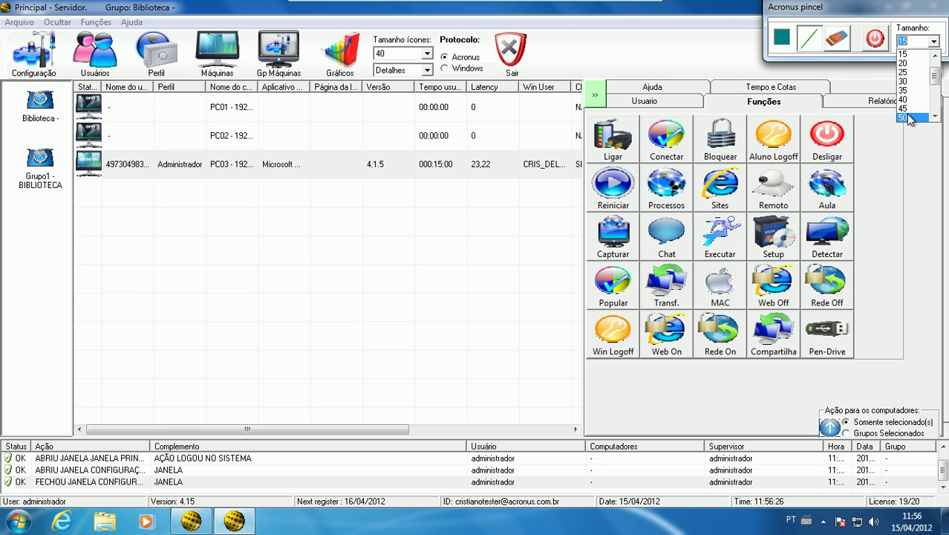
left_click(906, 118)
mouse_move(769, 112)
left_mouse_down()
mouse_move(266, 282)
mouse_move(317, 159)
mouse_move(455, 332)
mouse_move(602, 380)
left_mouse_up()
Exit the Acronus pencil and discard the teal drawing.
key("alt+Tab")
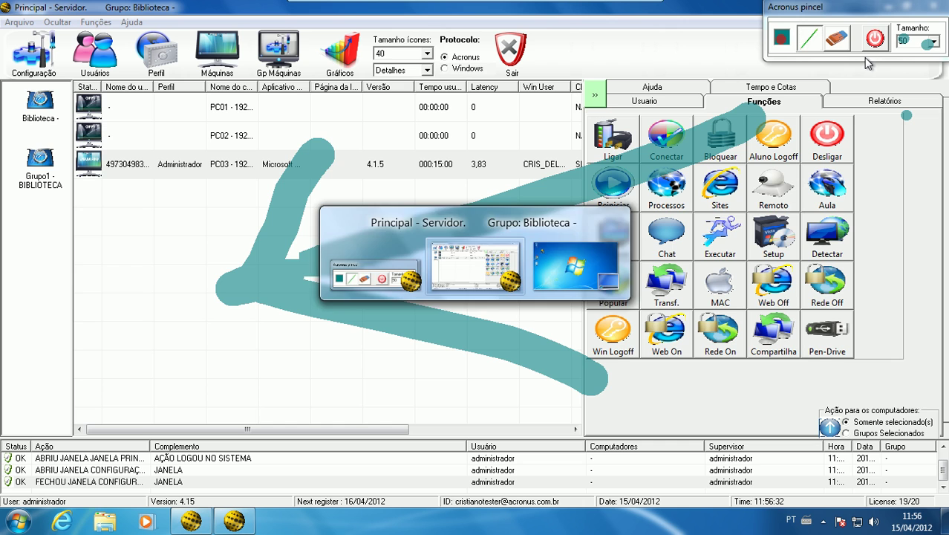
key("alt+shift+Tab")
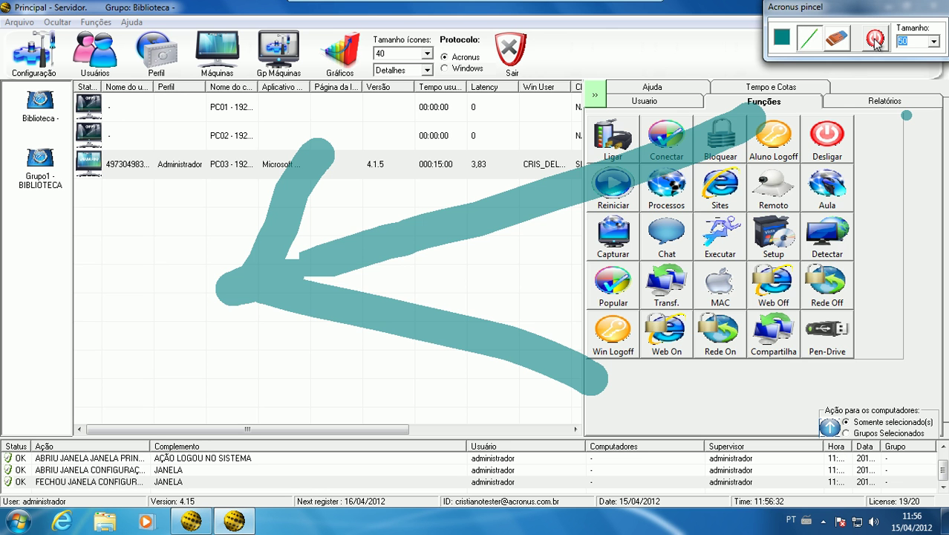
left_click(876, 39)
left_click(477, 301)
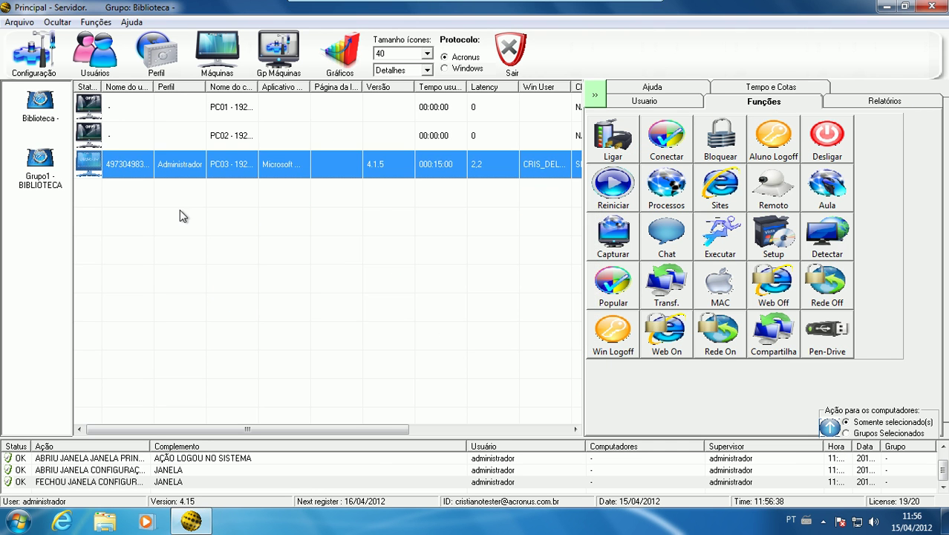
Review the actions available for computer PC03, including Desligar, Funções Acesso Remoto and HardDisk Virtual.
right_click(127, 168)
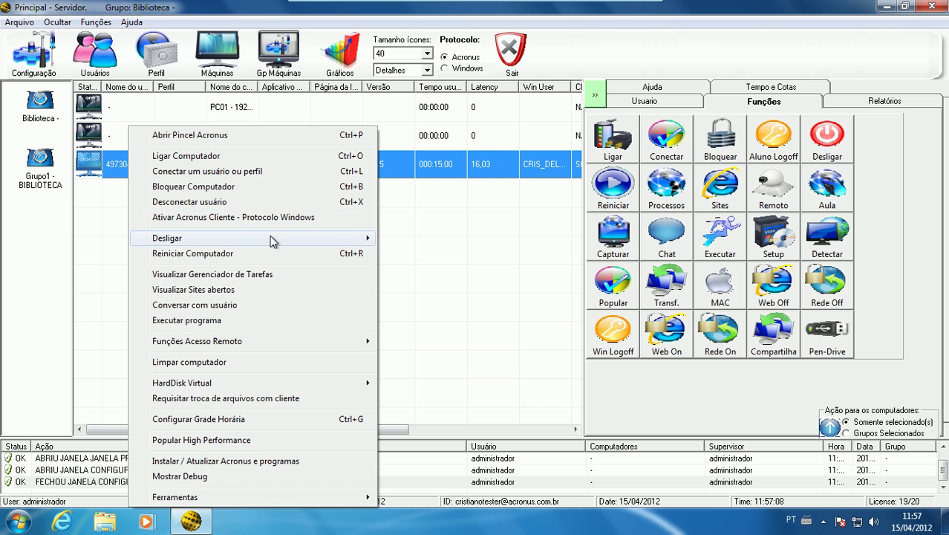
mouse_move(274, 239)
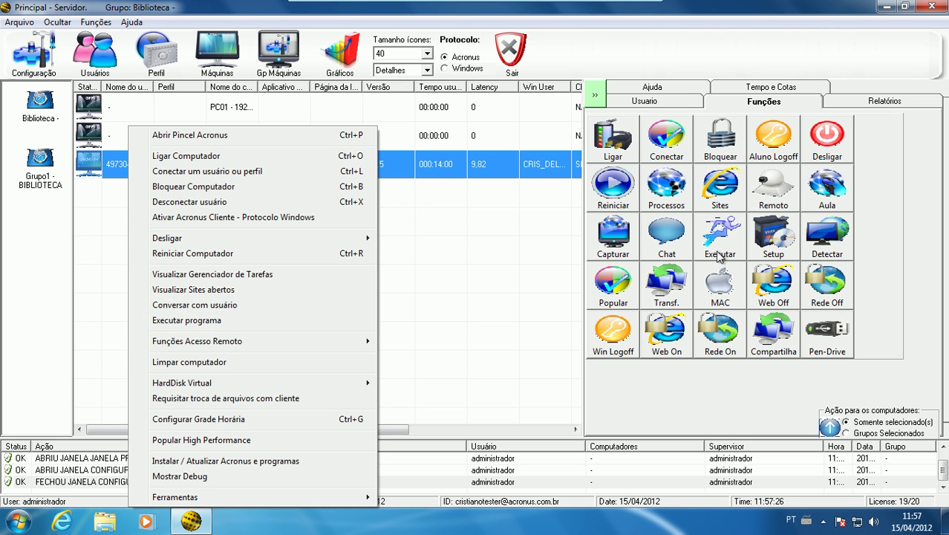
mouse_move(271, 341)
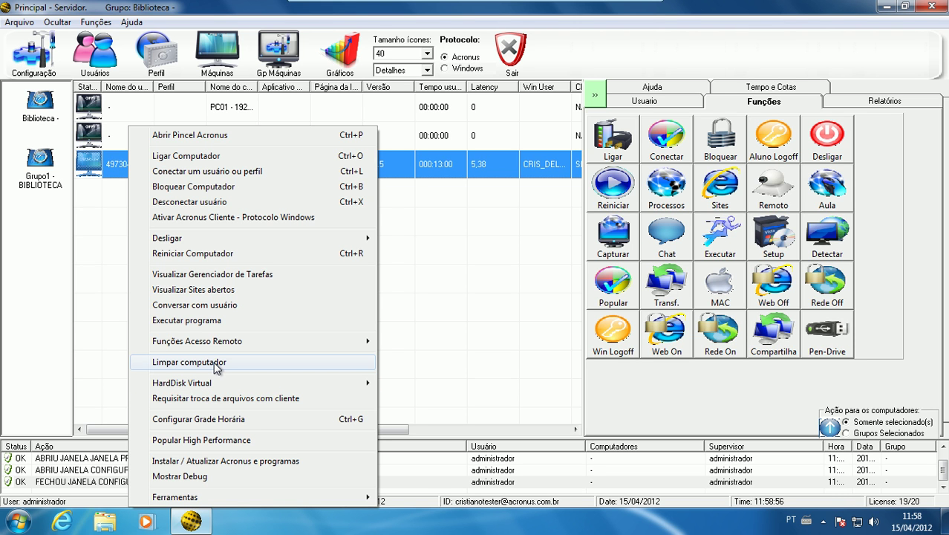
mouse_move(267, 381)
mouse_move(410, 384)
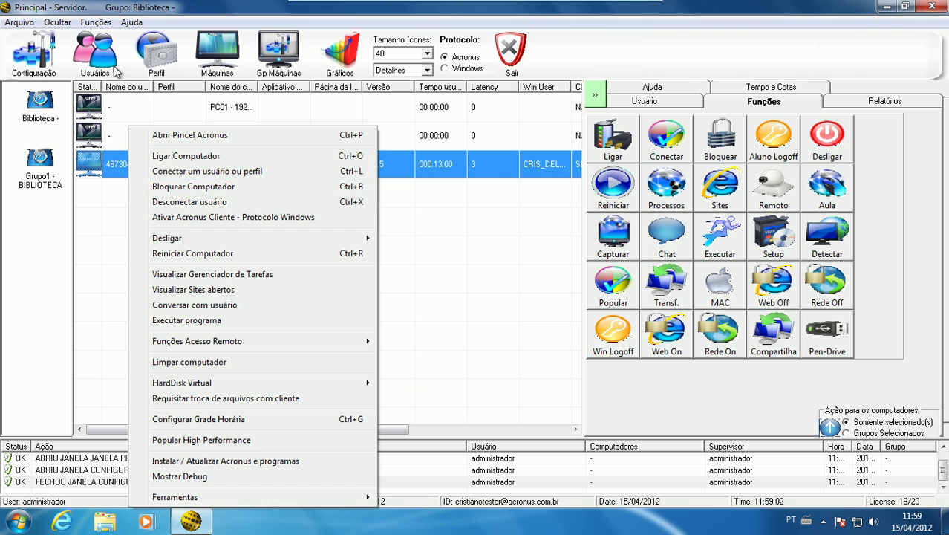
mouse_move(349, 383)
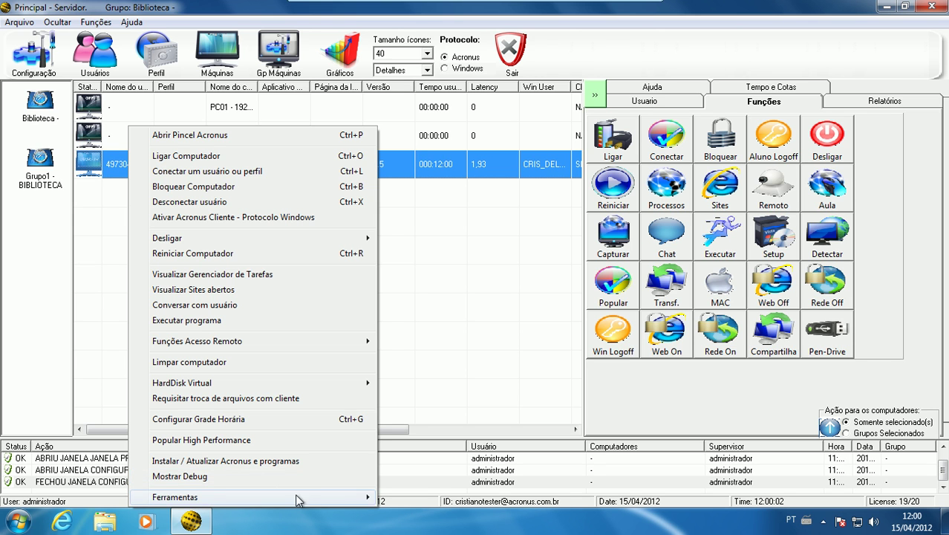
Examine the Ferramentas options for PC03, including Tela de Login nas maquinas clientes and Funções domínio Windows.
mouse_move(320, 499)
mouse_move(290, 496)
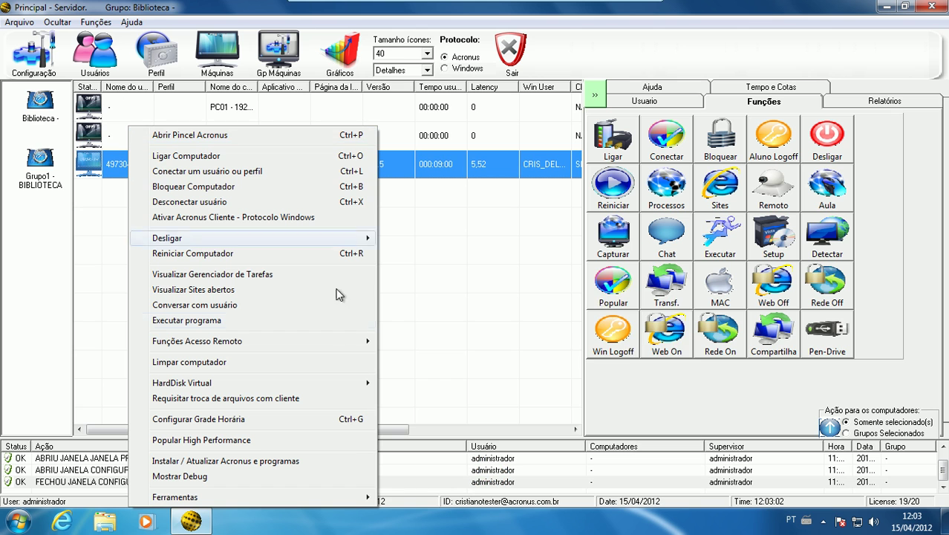
mouse_move(352, 499)
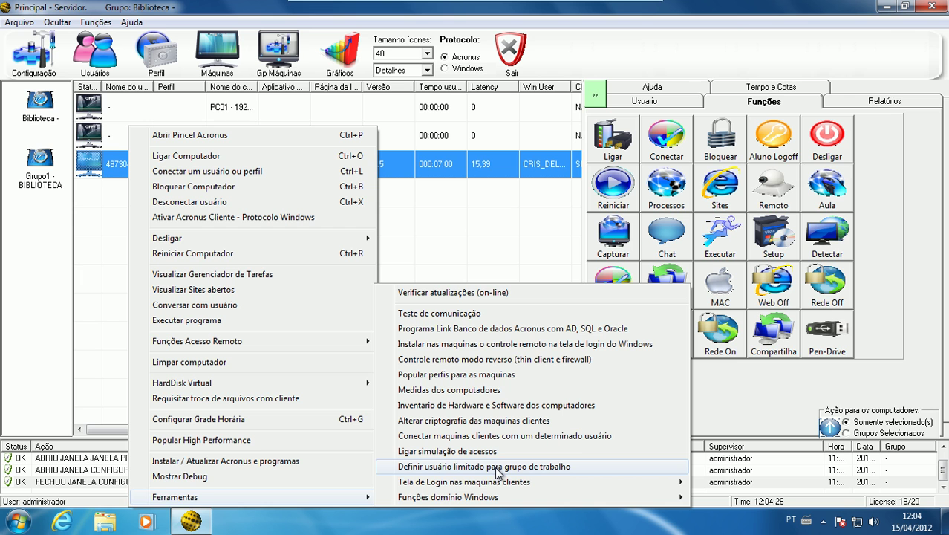
mouse_move(499, 482)
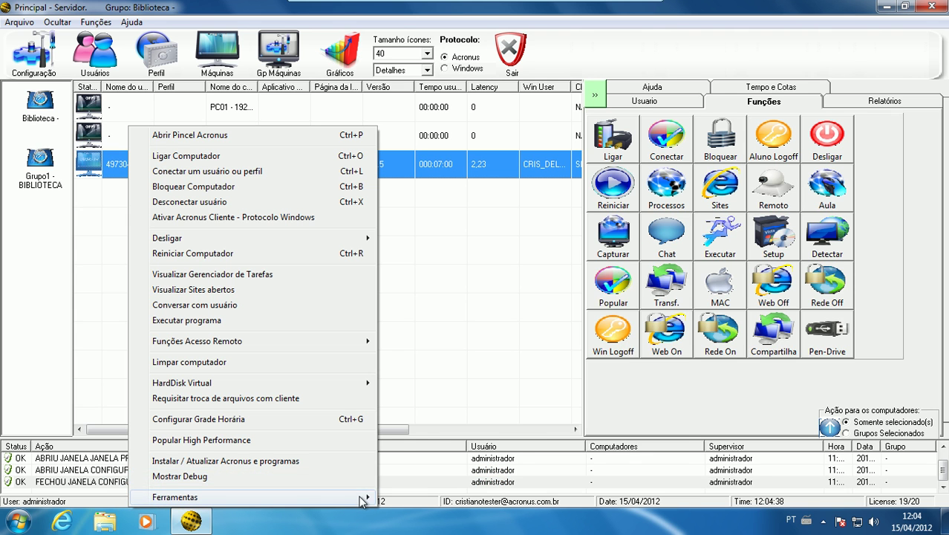
mouse_move(361, 501)
mouse_move(401, 487)
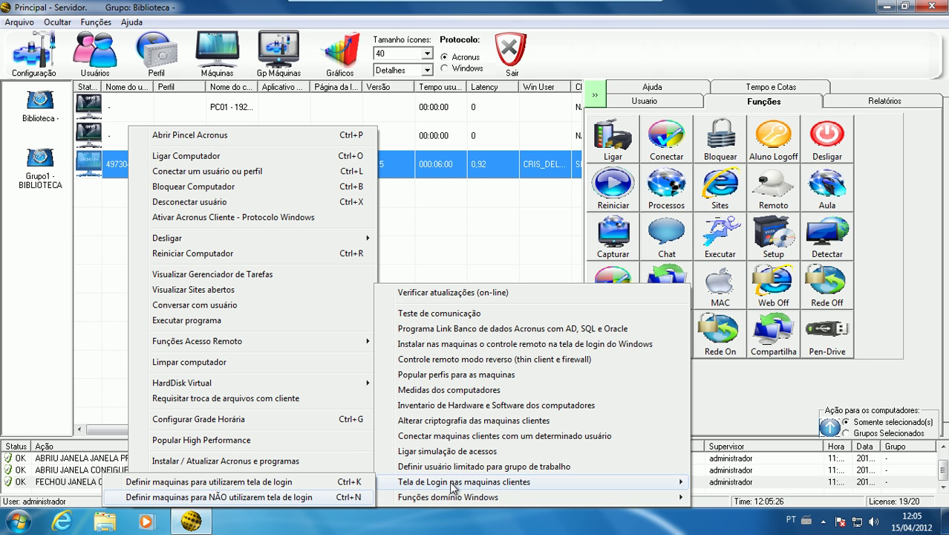
mouse_move(460, 499)
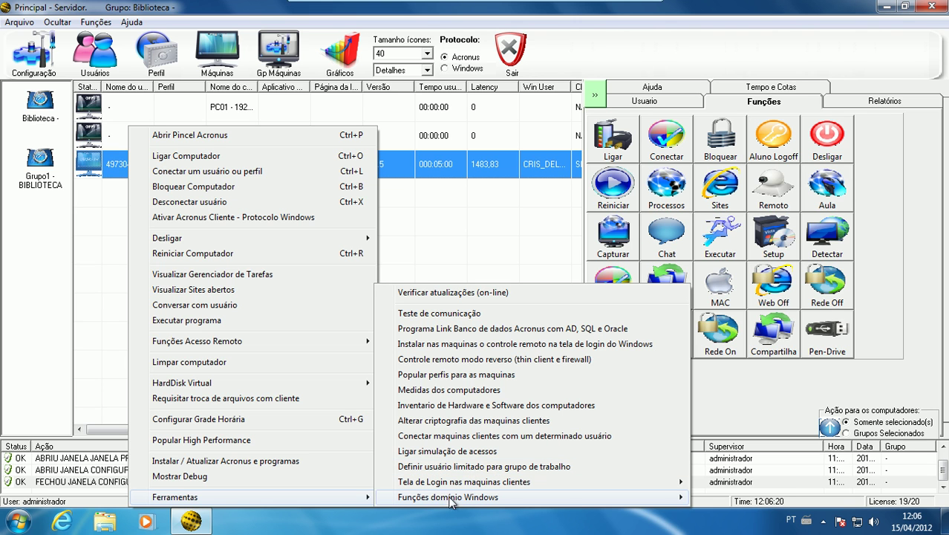
mouse_move(450, 497)
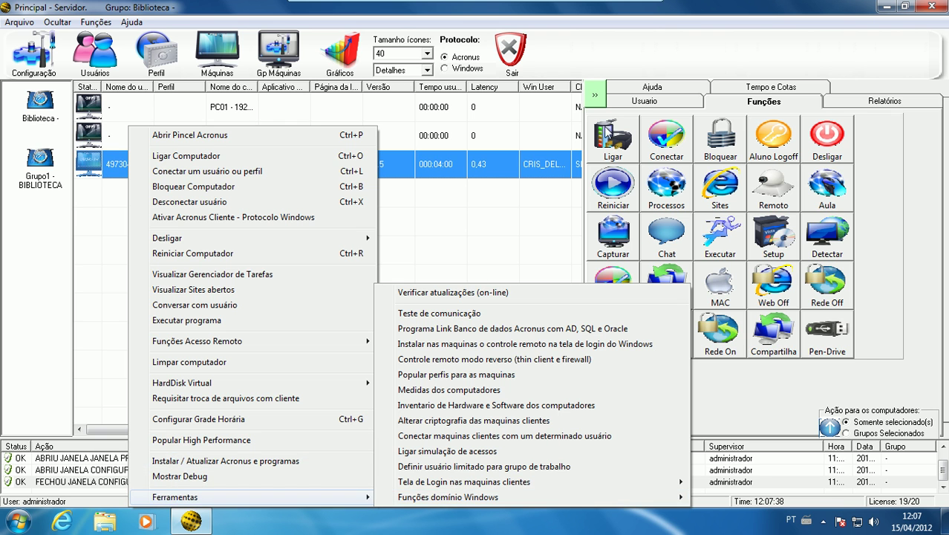
Collapse the functions area to expand the machine list, and fit the Cliente Autenticado? column to its full heading.
left_click(598, 98)
left_click(598, 97)
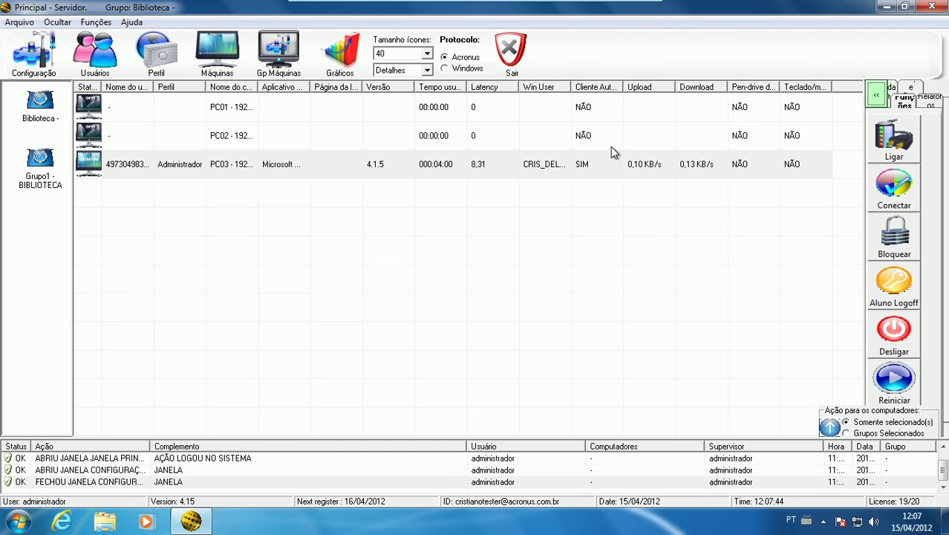
double_click(625, 86)
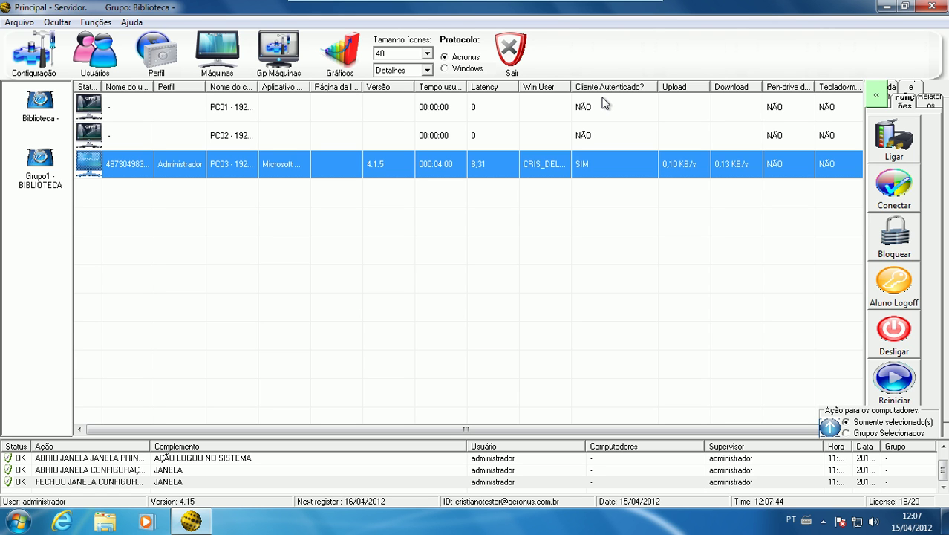
Open the server configuration and display the Módulo Cliente settings.
left_click(46, 54)
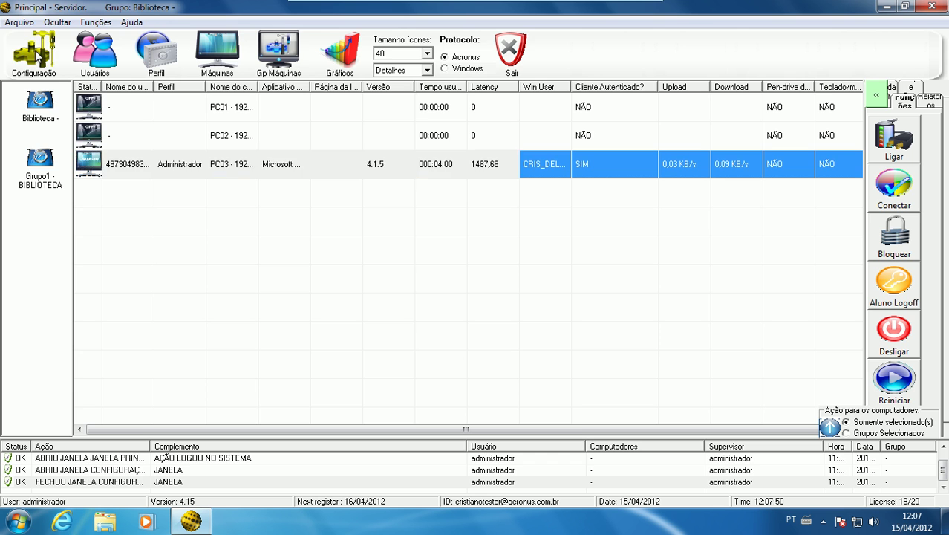
left_click(166, 49)
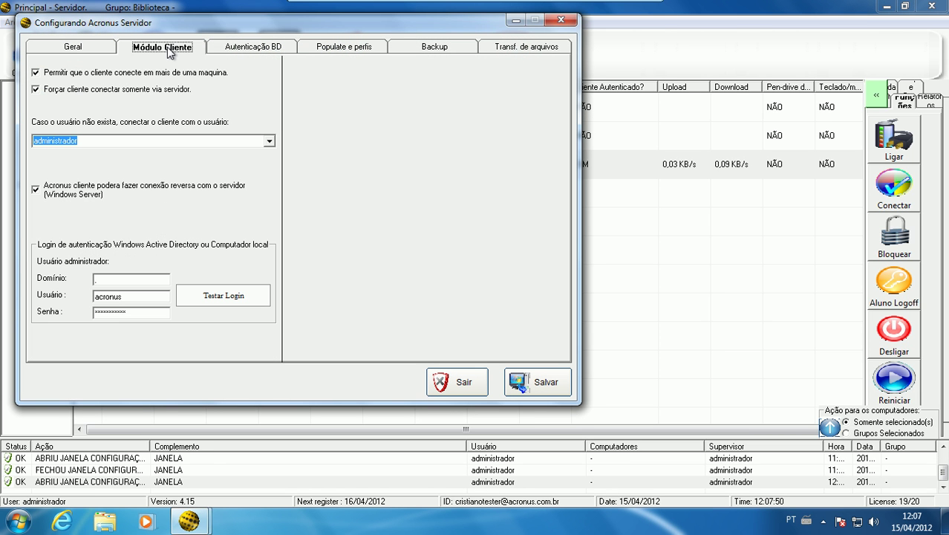
Move the configuration window clear of the machine list, and widen the Win User column to inspect PC03's entry.
left_click(104, 280)
key("Caps_Lock")
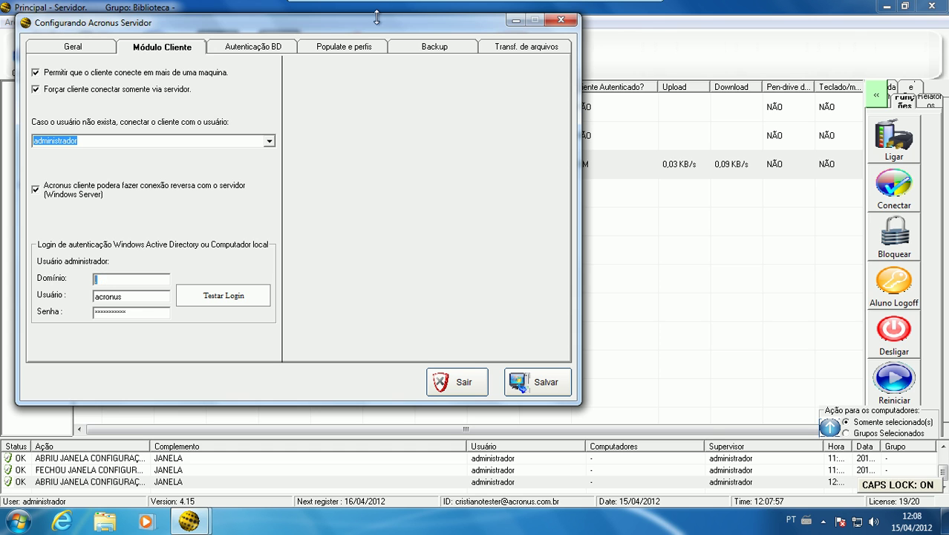
left_click_drag(377, 25, 646, 213)
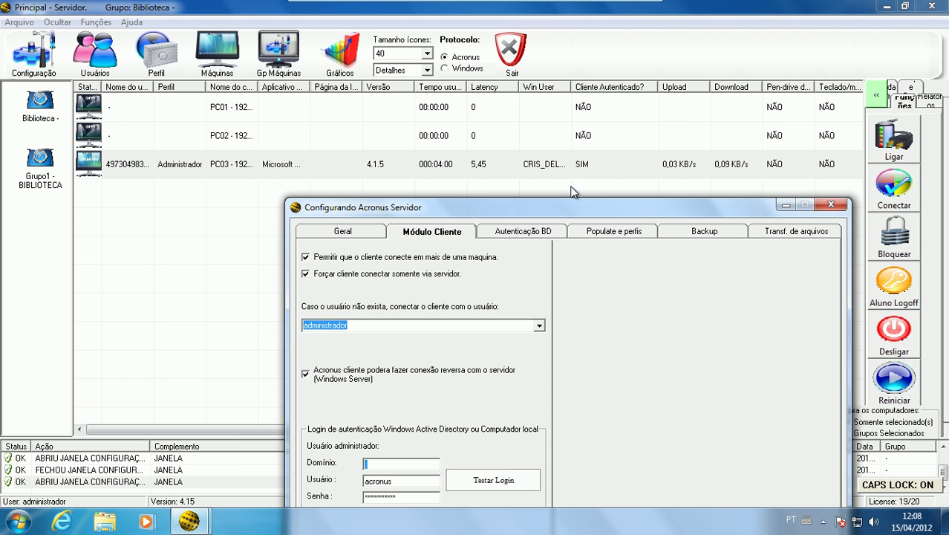
left_click_drag(572, 87, 598, 89)
left_click(546, 169)
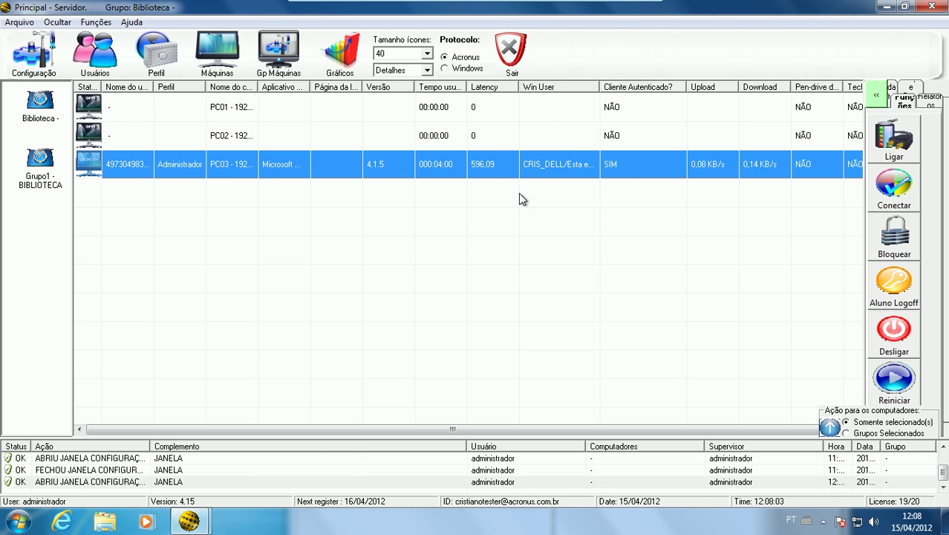
Bring the Configurando Acronus Servidor window back over the machine list and select the Usuário entry of the Windows authentication login.
left_click(197, 517)
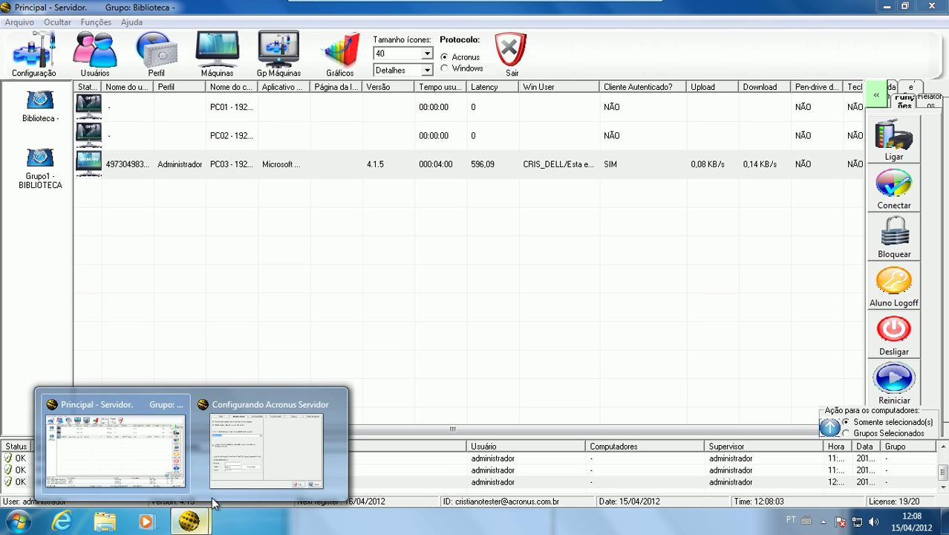
left_click(229, 455)
left_click_drag(497, 206, 531, 190)
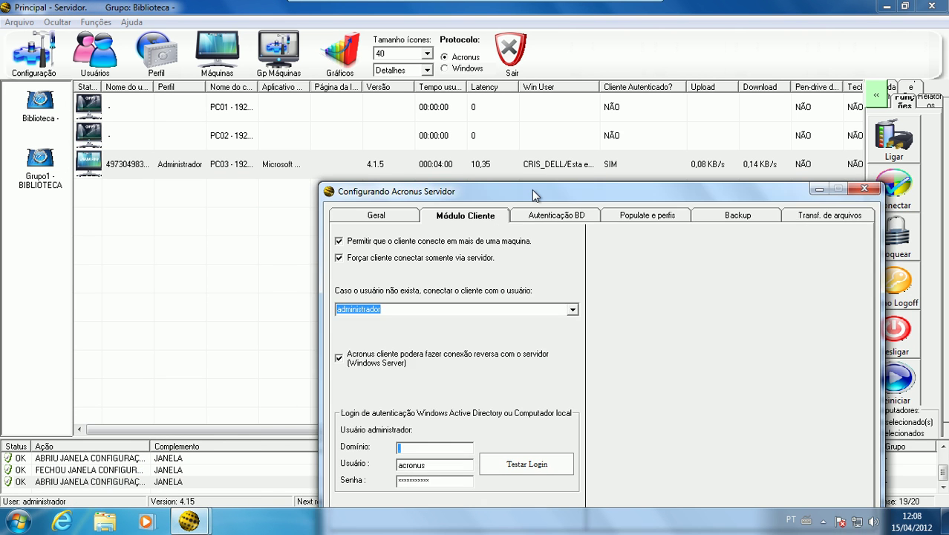
double_click(427, 466)
Review the Ferramentas options for computer PC03, including the client login screen and Windows domain functions.
right_click(609, 166)
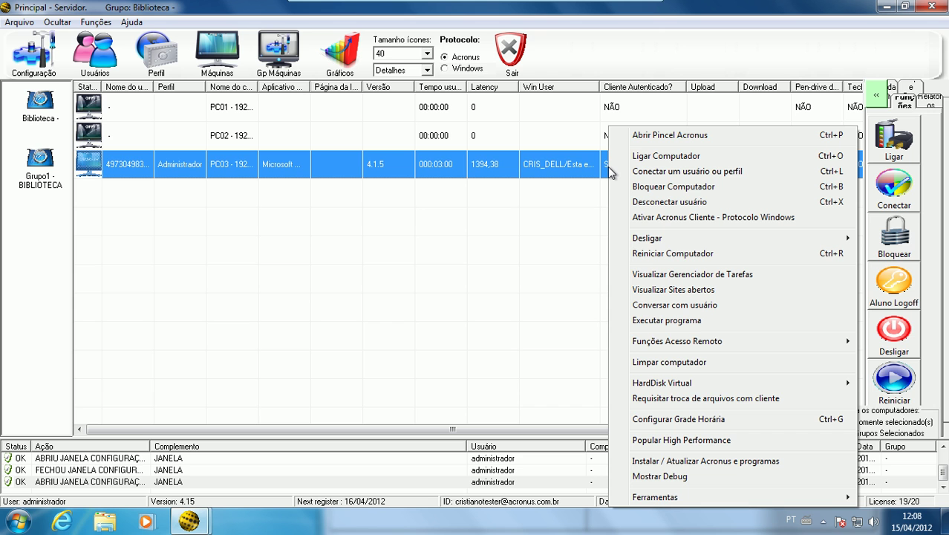
mouse_move(631, 502)
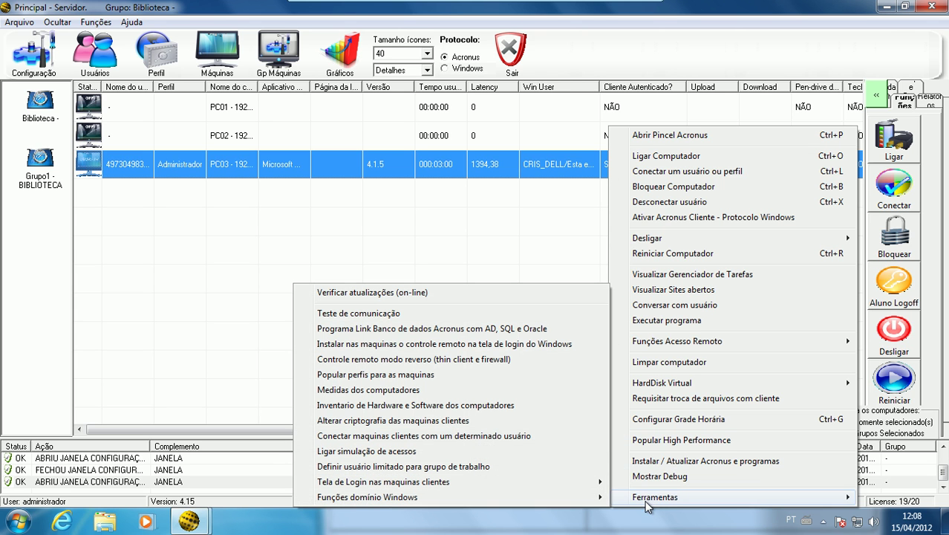
mouse_move(590, 497)
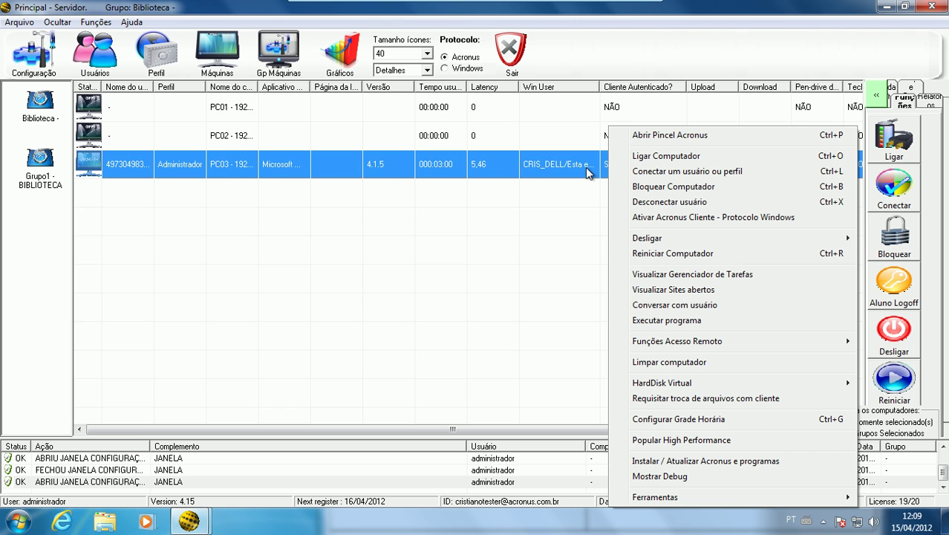
key("Escape")
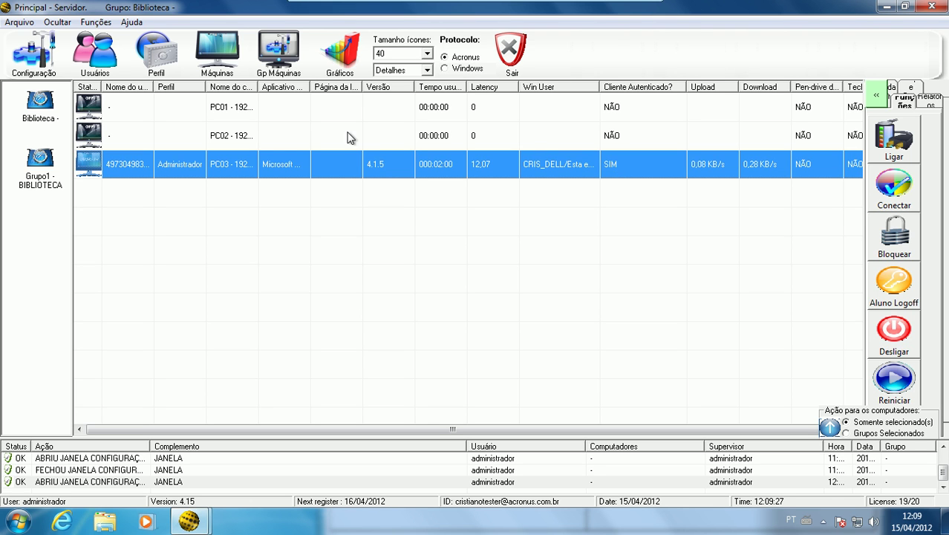
right_click(225, 157)
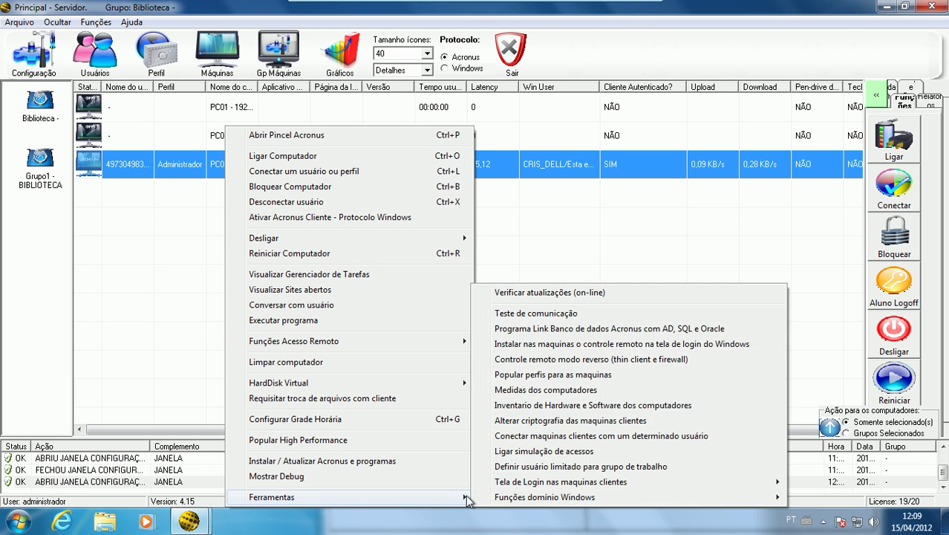
left_click(169, 163)
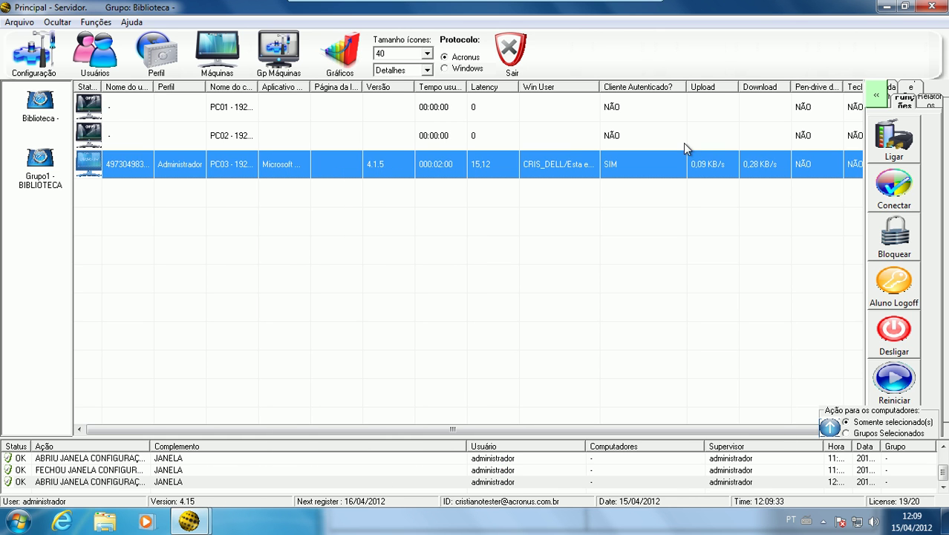
Expand the functions area to review the full set of Funções, and collapse it again.
left_click(876, 95)
left_click(431, 162)
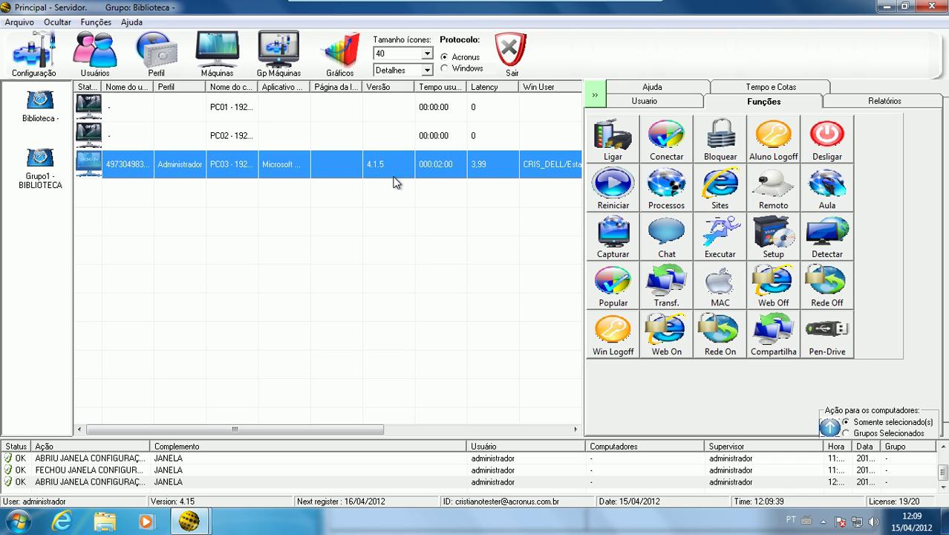
left_click(595, 95)
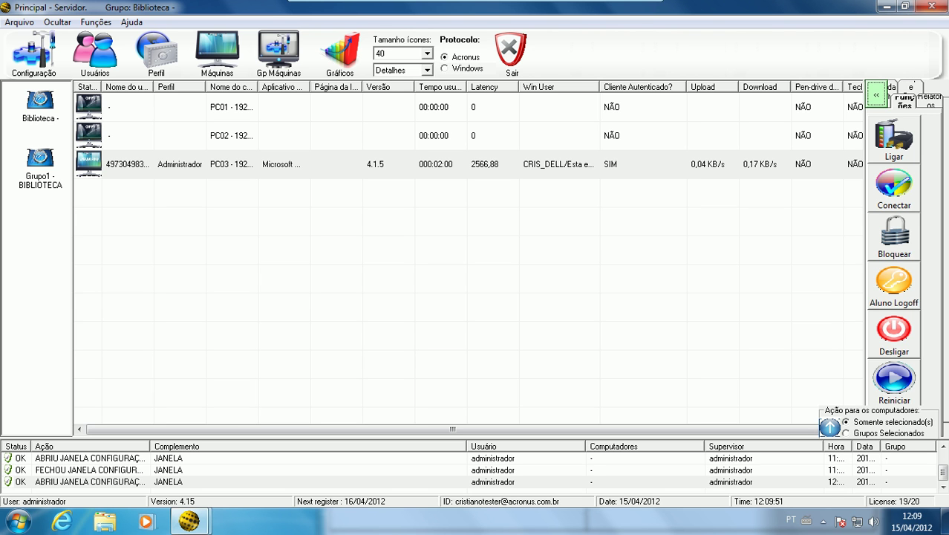
left_click(877, 95)
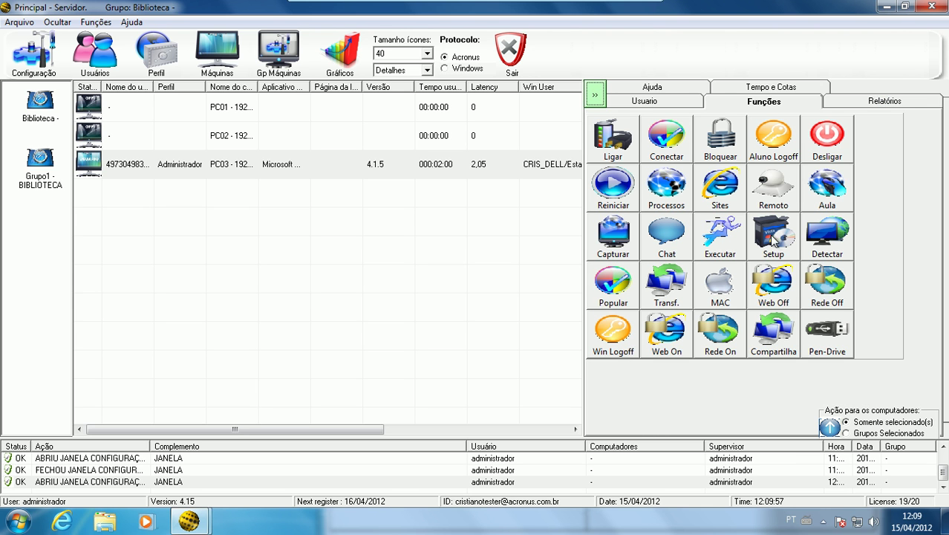
left_click(594, 95)
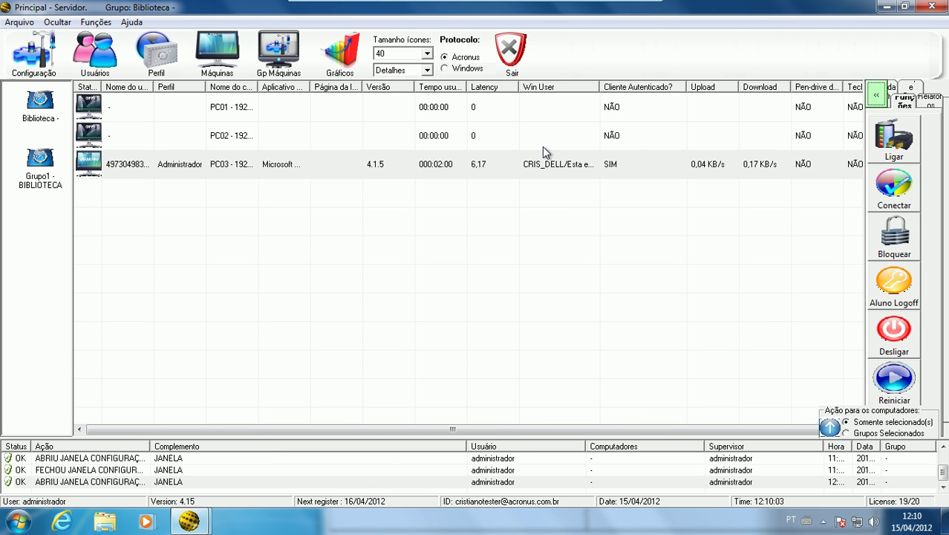
Check the Setup installation function for computer PC01, and widen the Win User column slightly in the machine list.
left_click(607, 108)
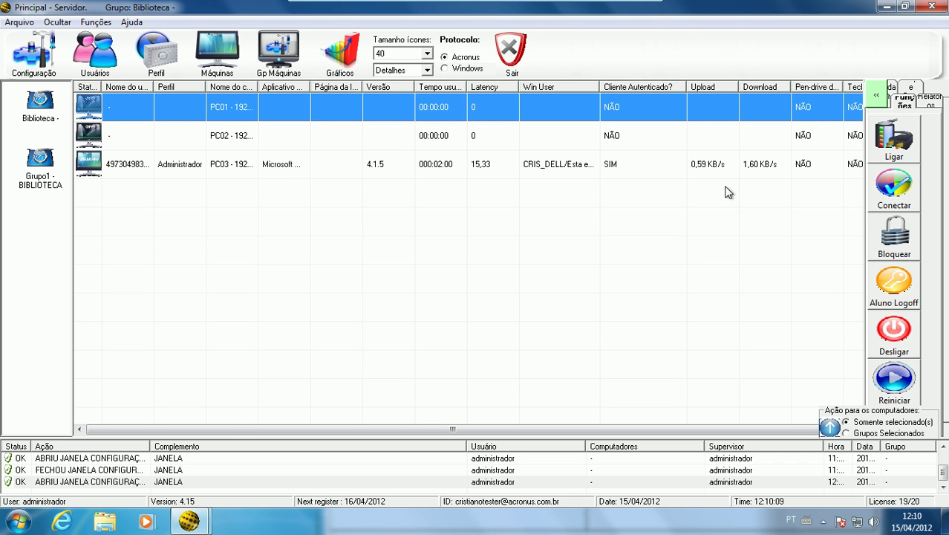
left_click(876, 95)
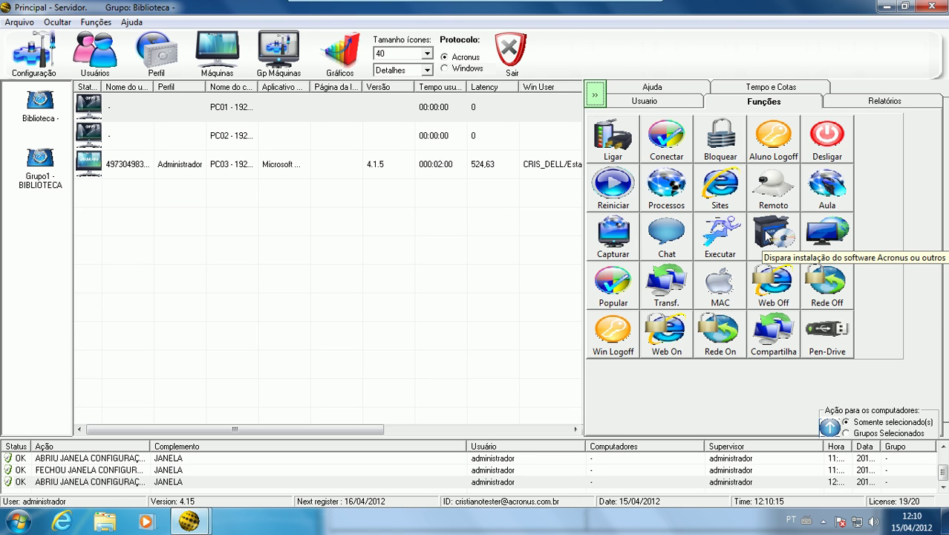
left_click(595, 95)
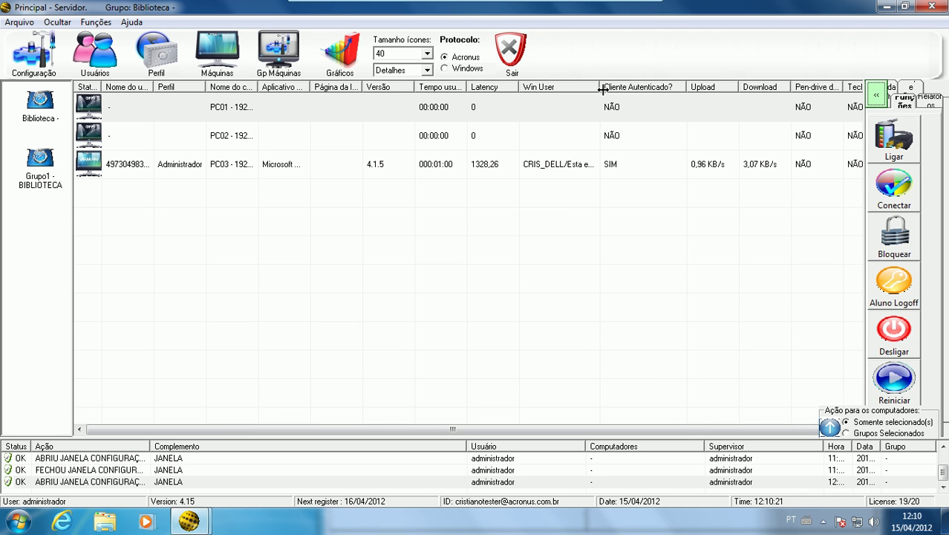
left_click_drag(603, 87, 607, 87)
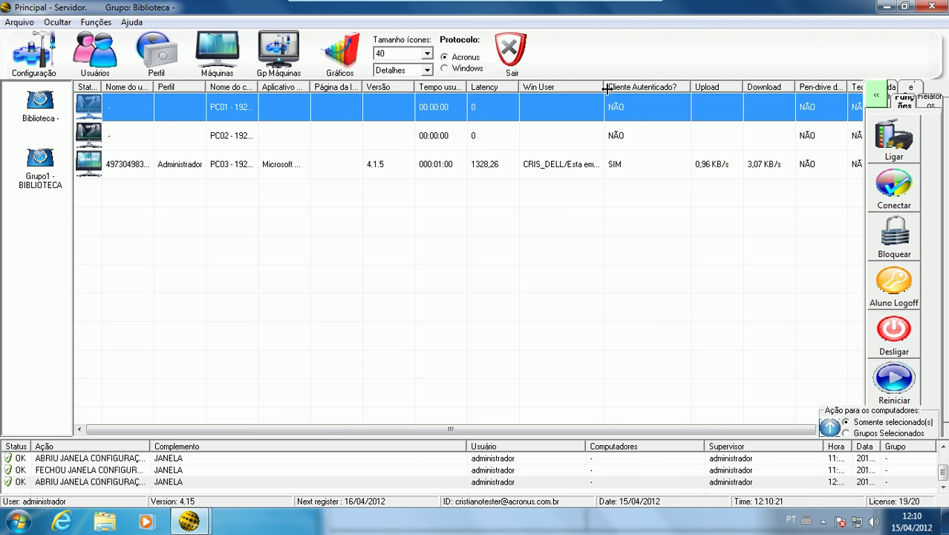